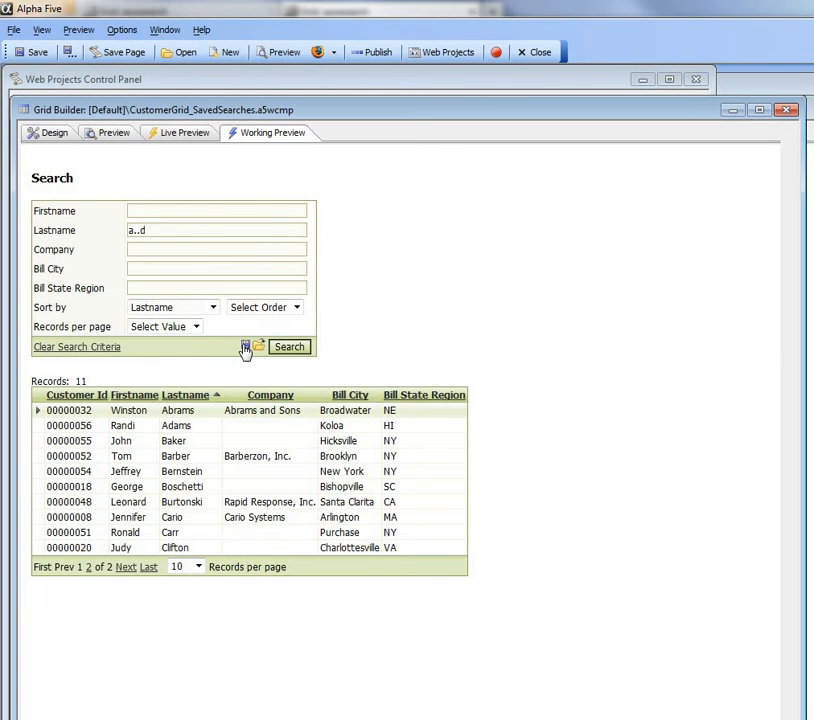
Step: Try to save the Lastname a..d search under the existing name New England, and cancel the save
left_click(245, 348)
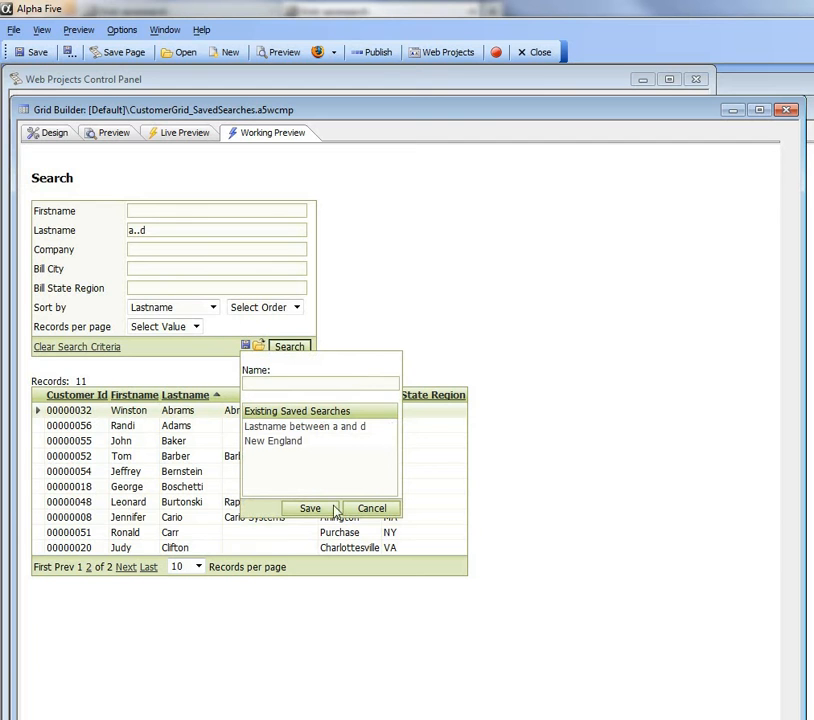
left_click(265, 442)
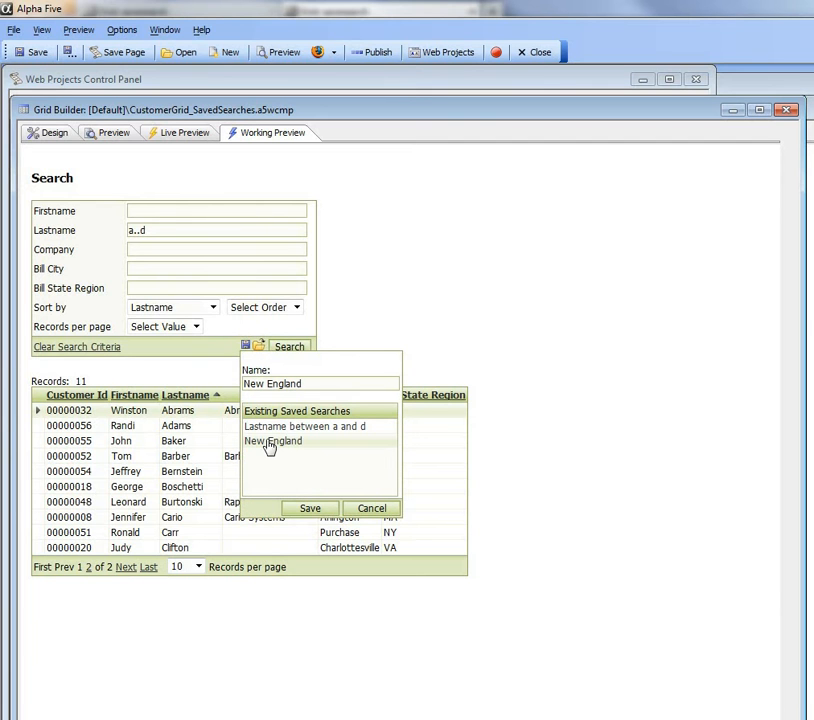
left_click(312, 509)
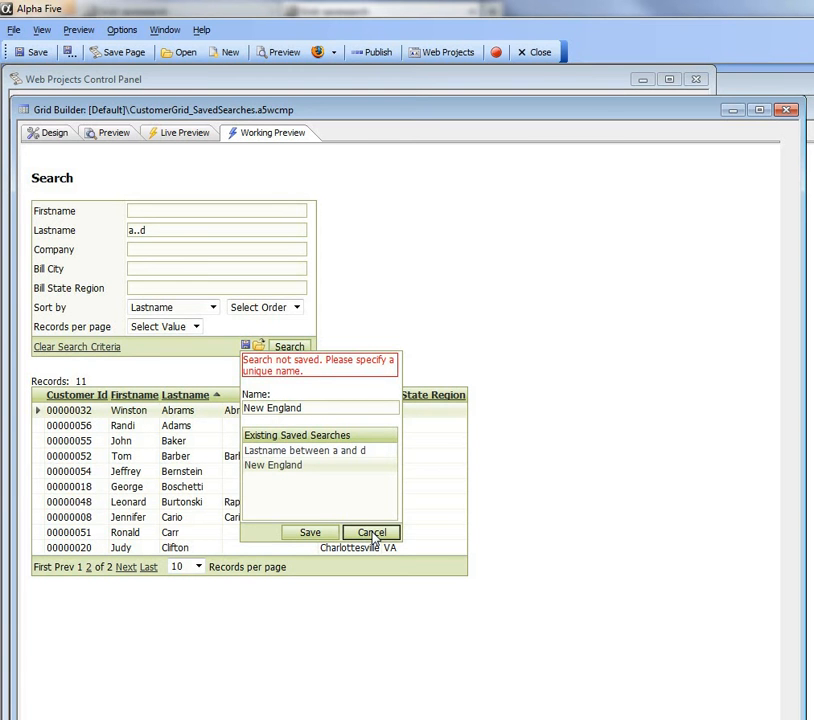
left_click(371, 533)
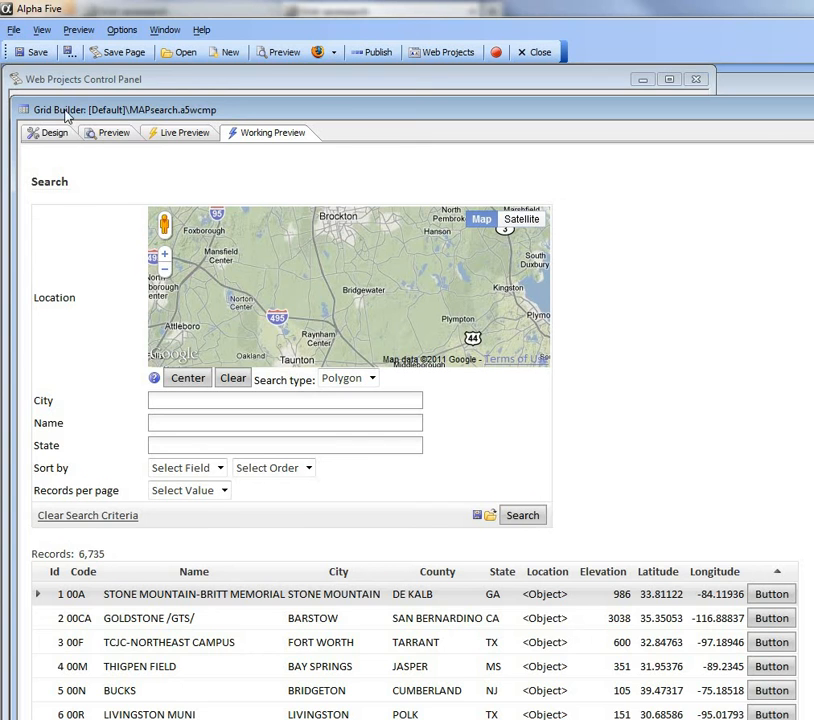
Step: Review the search fields in the MAPsearch grid's design, including the Location map field, and return to the working preview
double_click(66, 116)
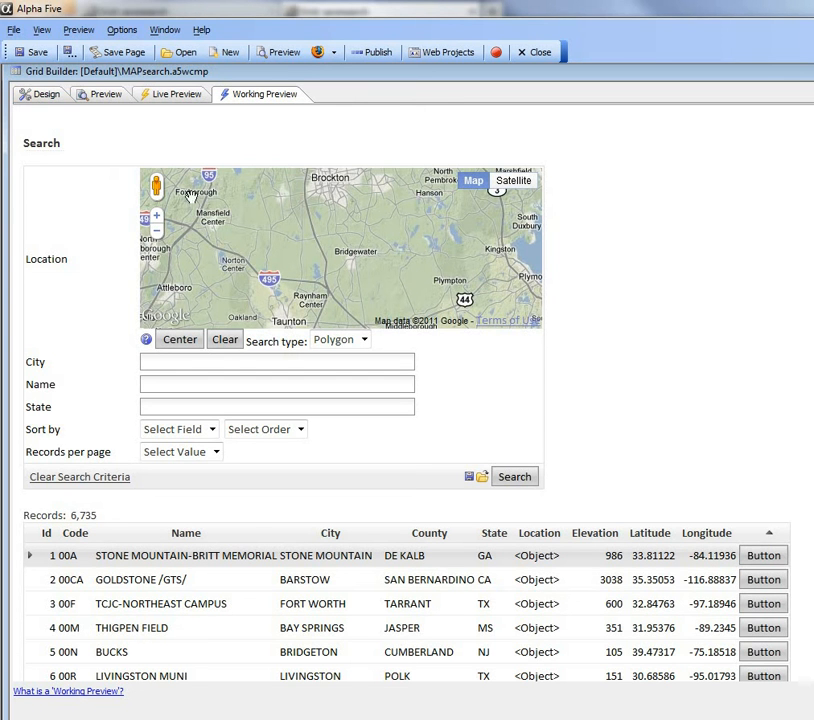
left_click(38, 94)
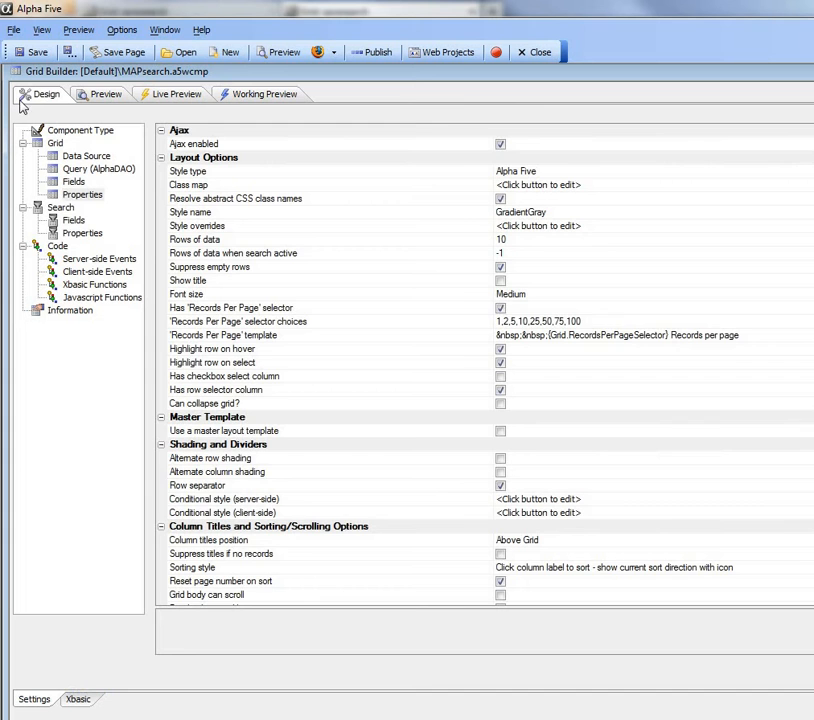
left_click(74, 220)
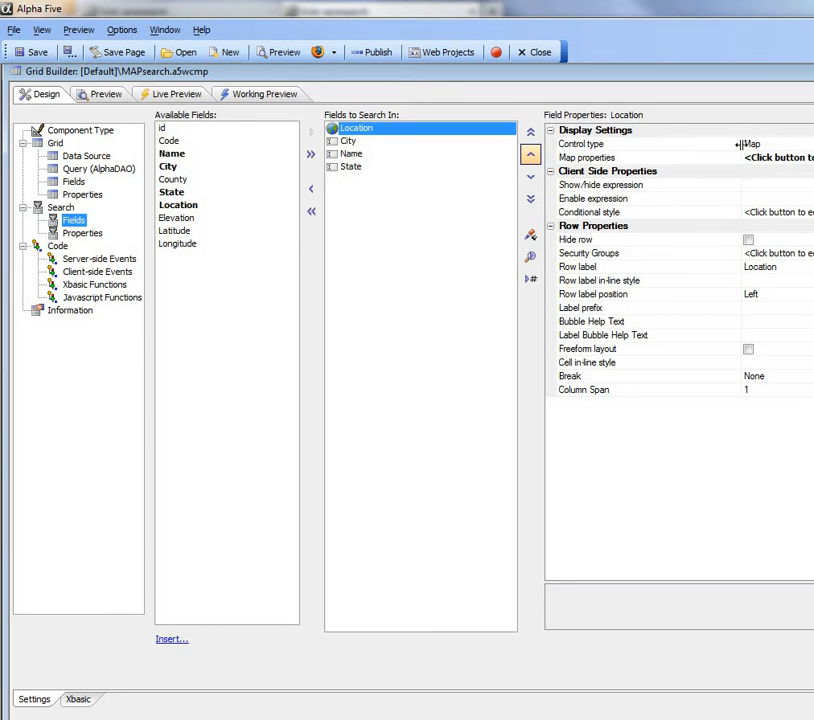
left_click(252, 96)
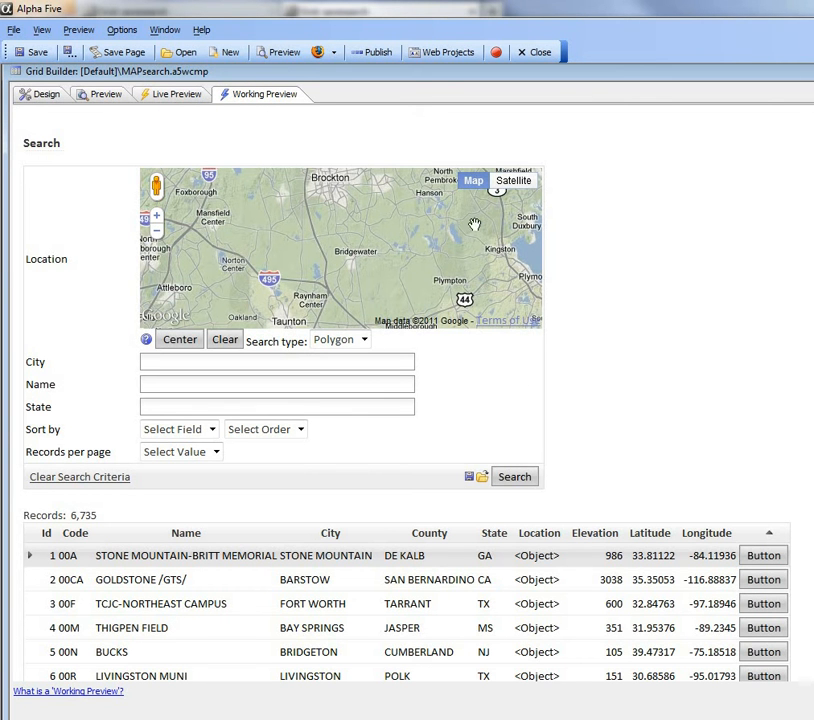
Step: Outline a five-point polygon on the Location map from Marshfield via Norfolk, Lincoln and Berkley to Plymouth, and run the search
left_click(156, 231)
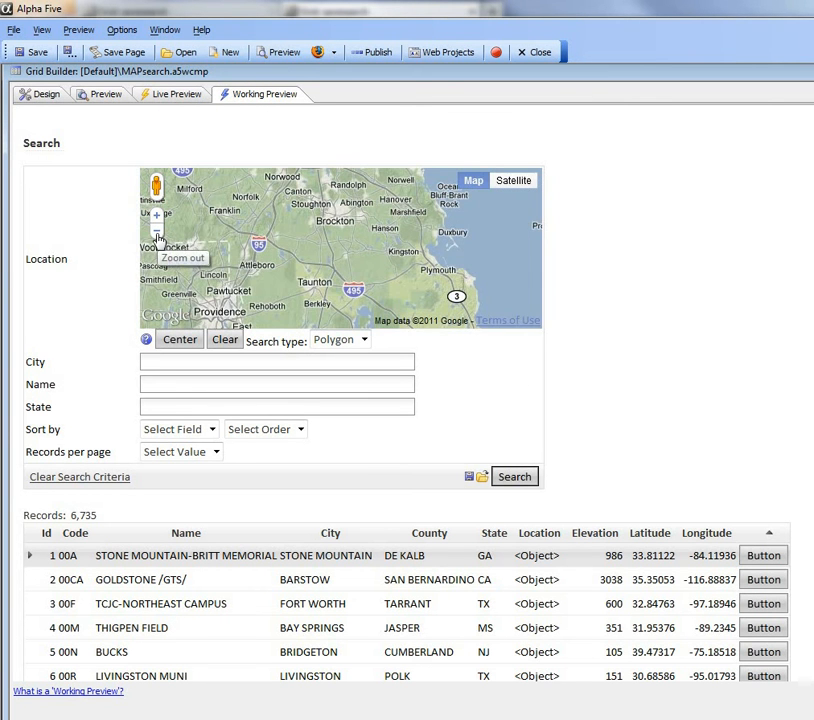
left_click(432, 214)
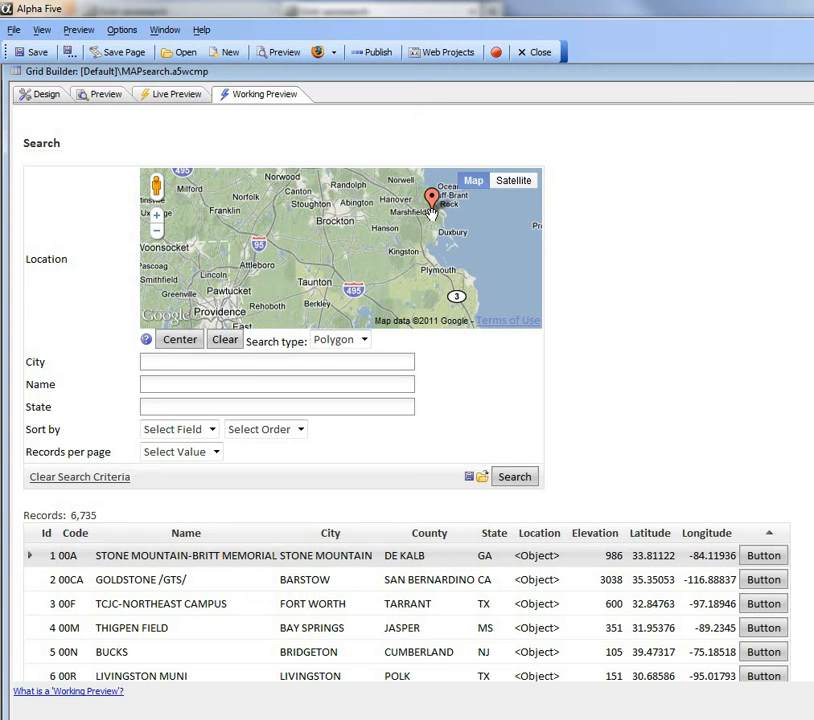
left_click(225, 195)
left_click(192, 275)
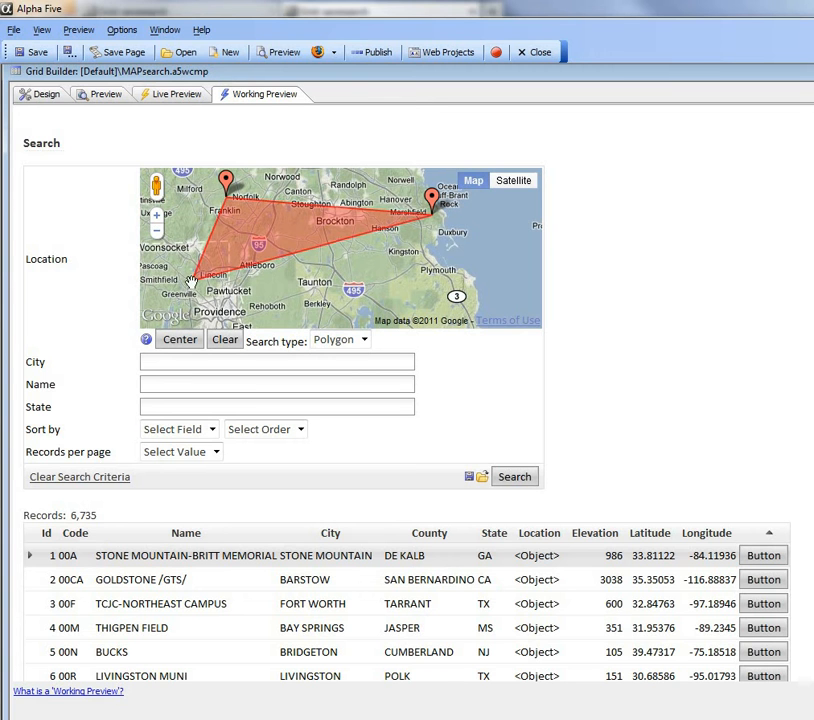
left_click(307, 315)
left_click(437, 299)
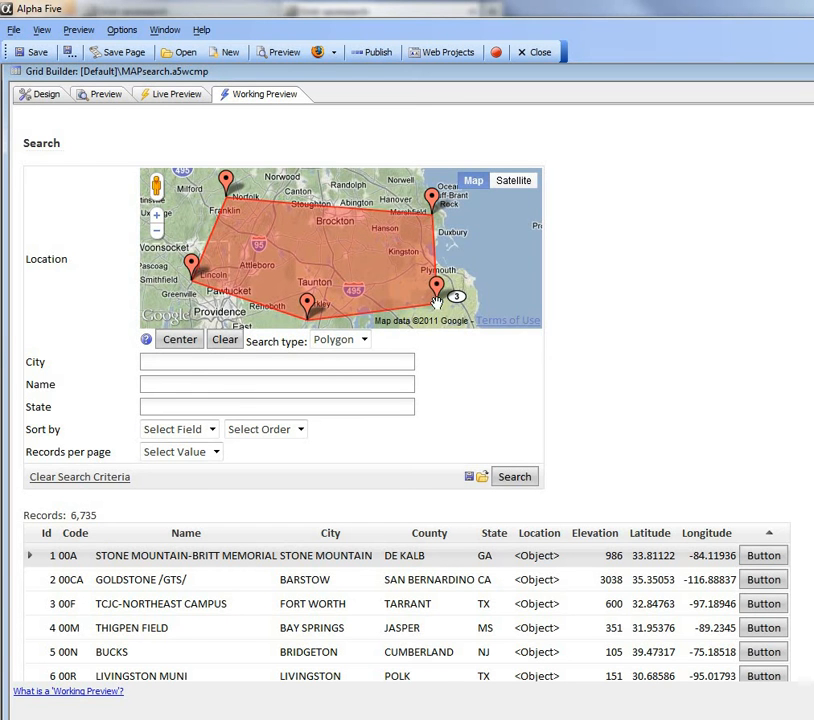
left_click(515, 478)
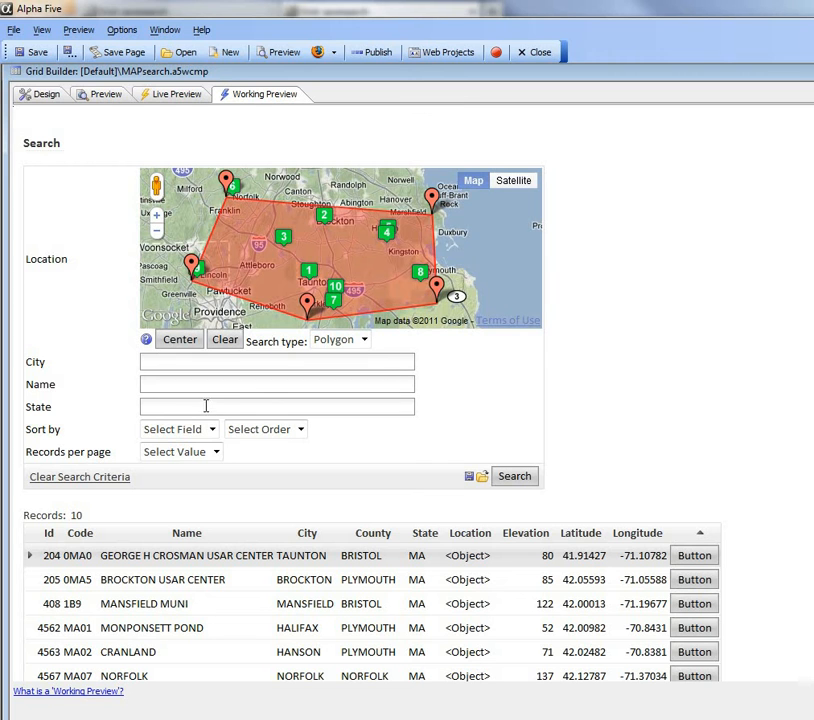
Step: Save the polygon search criteria as New England Airports
left_click(468, 477)
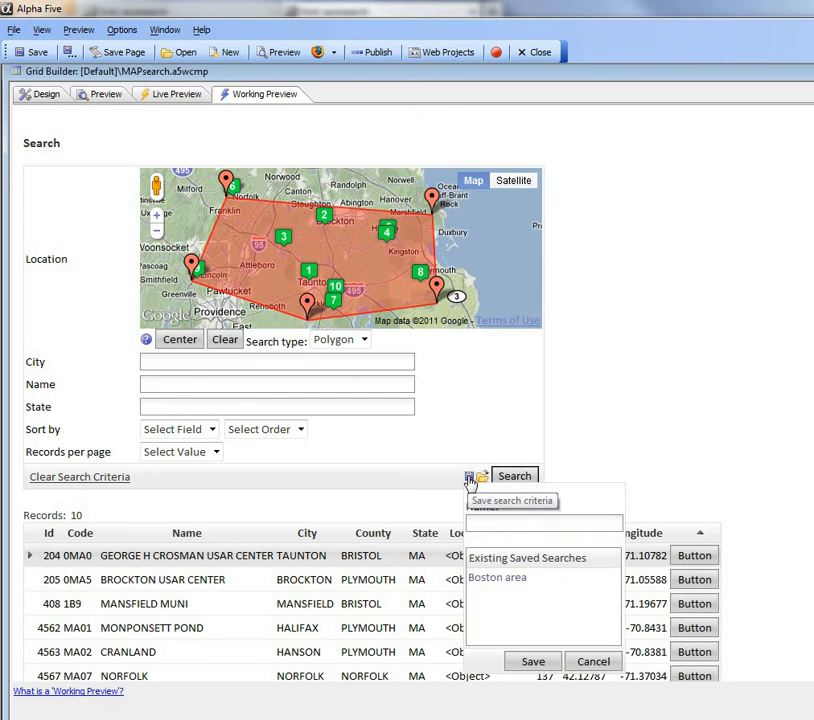
left_click(495, 523)
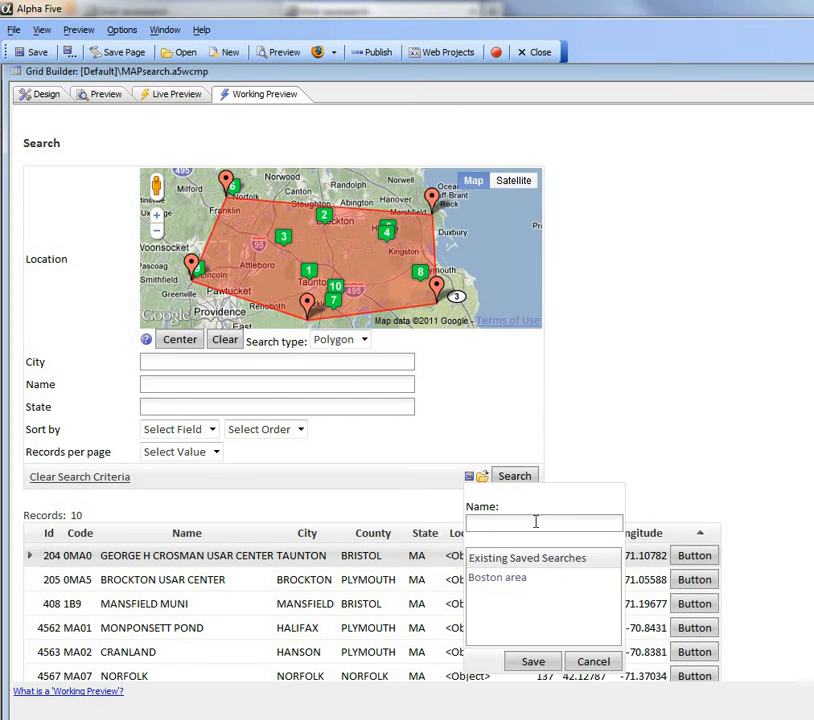
type("New England Airports")
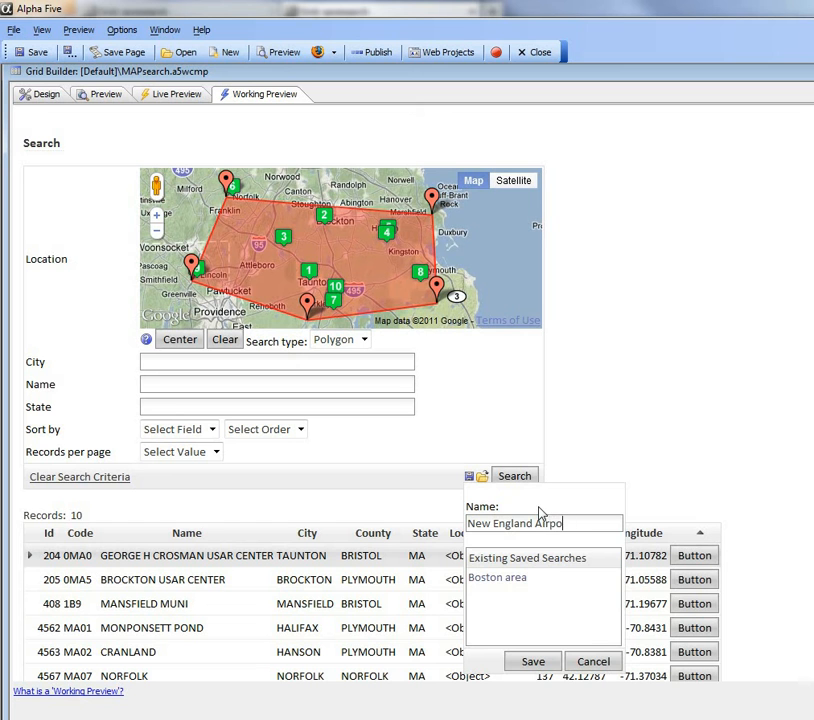
left_click(533, 662)
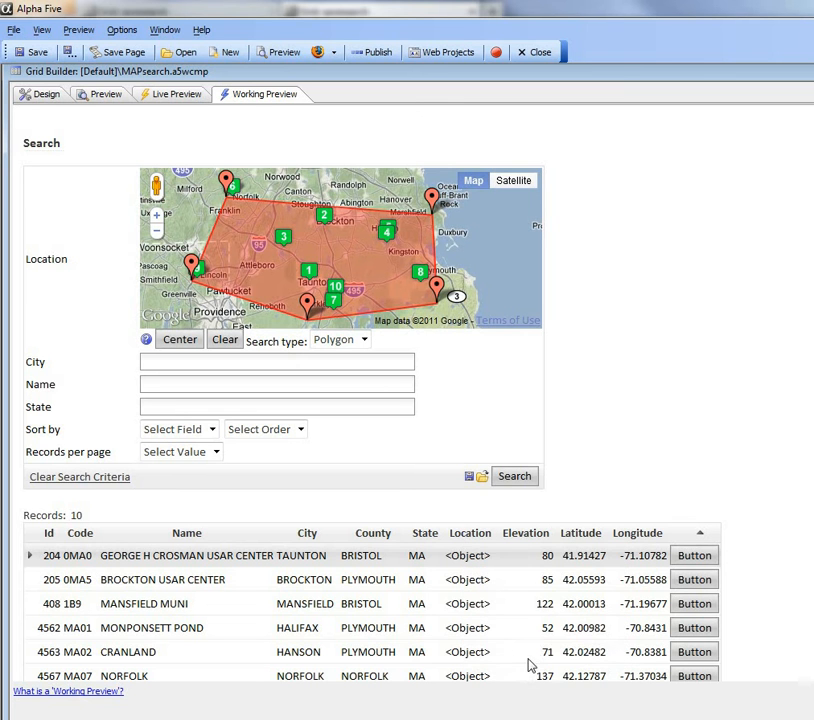
Step: Clear the search criteria and center the Location map on los angeles
left_click(88, 477)
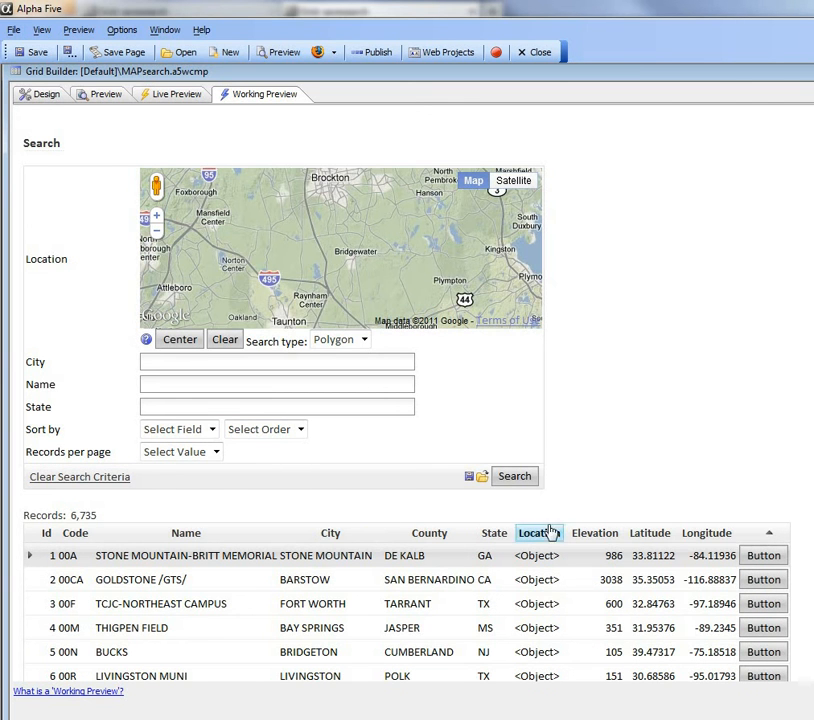
left_click(180, 340)
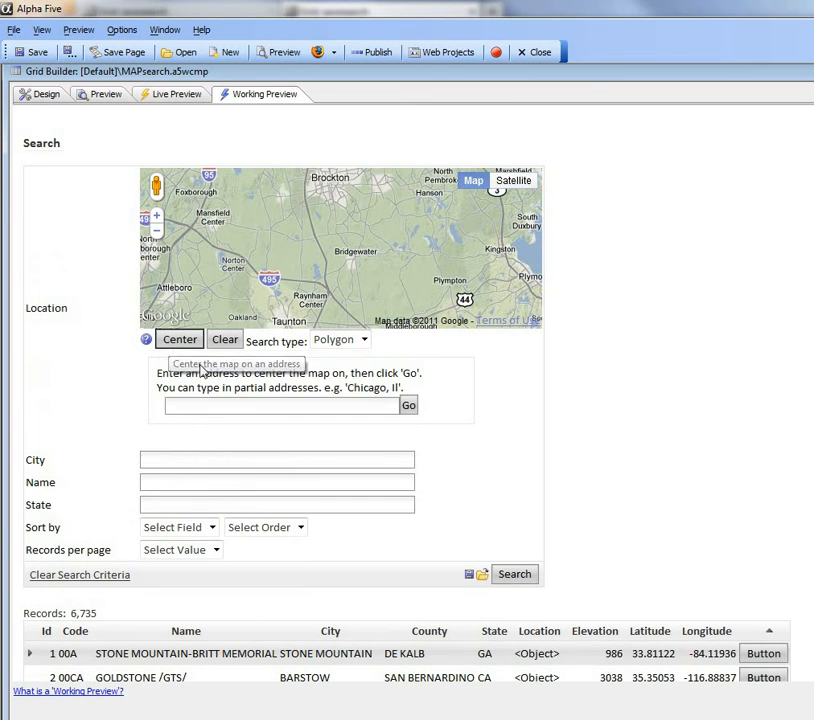
left_click(227, 409)
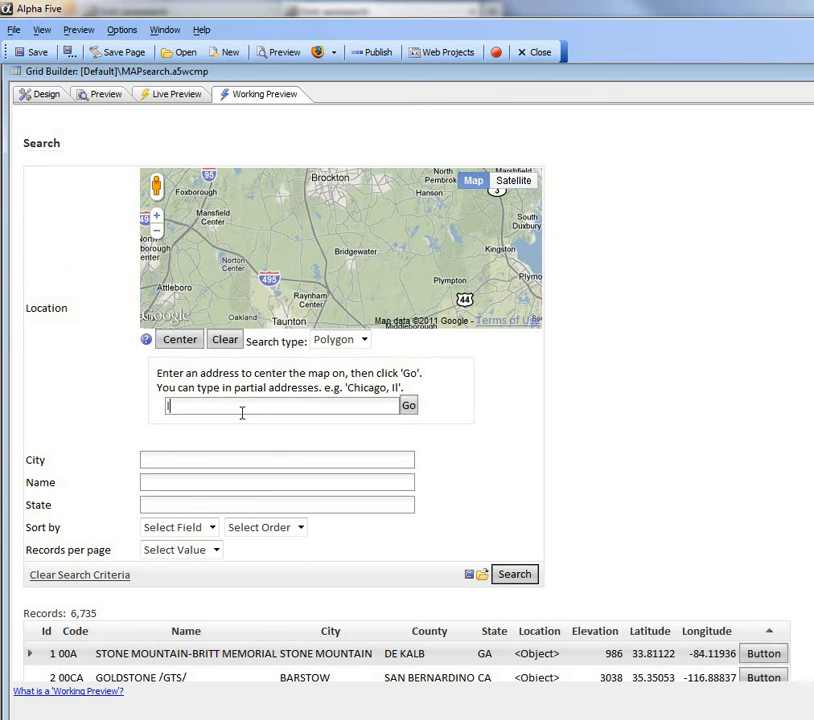
type("los angeles")
left_click(408, 405)
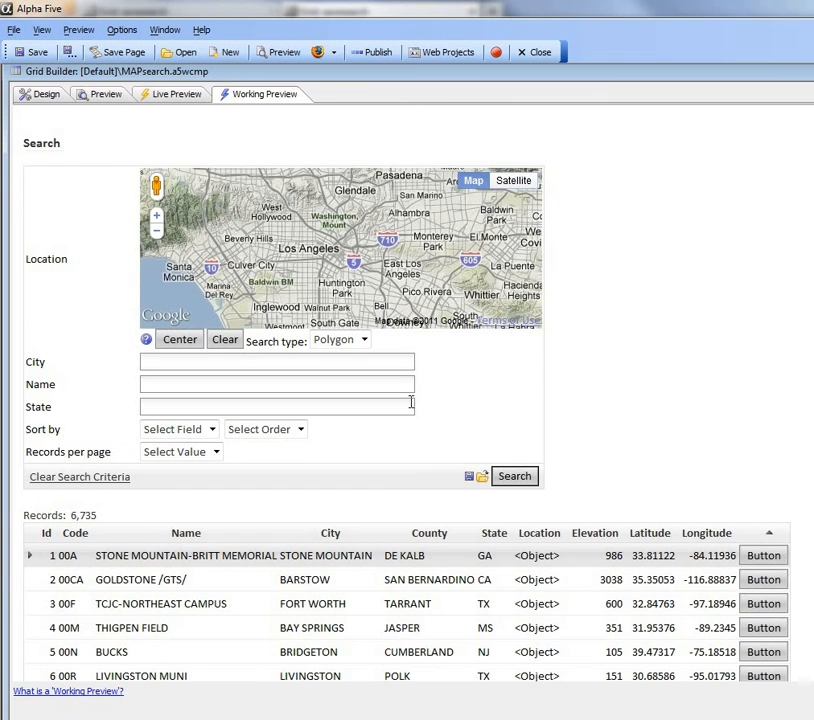
Step: Change the map search type to Radius with a 15 km radius around Los Angeles, and run the search
left_click(364, 339)
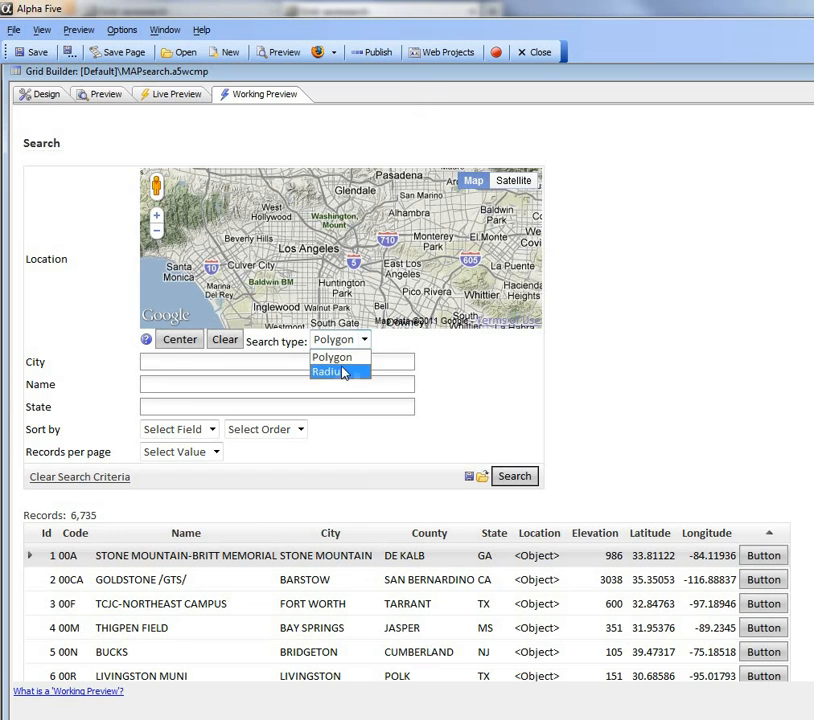
left_click(343, 372)
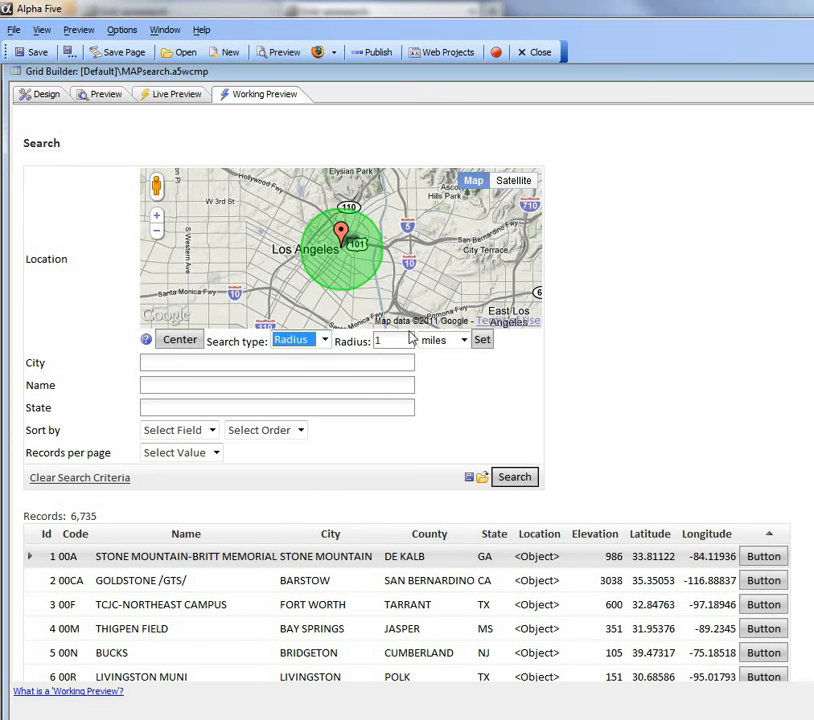
left_click_drag(398, 339, 316, 334)
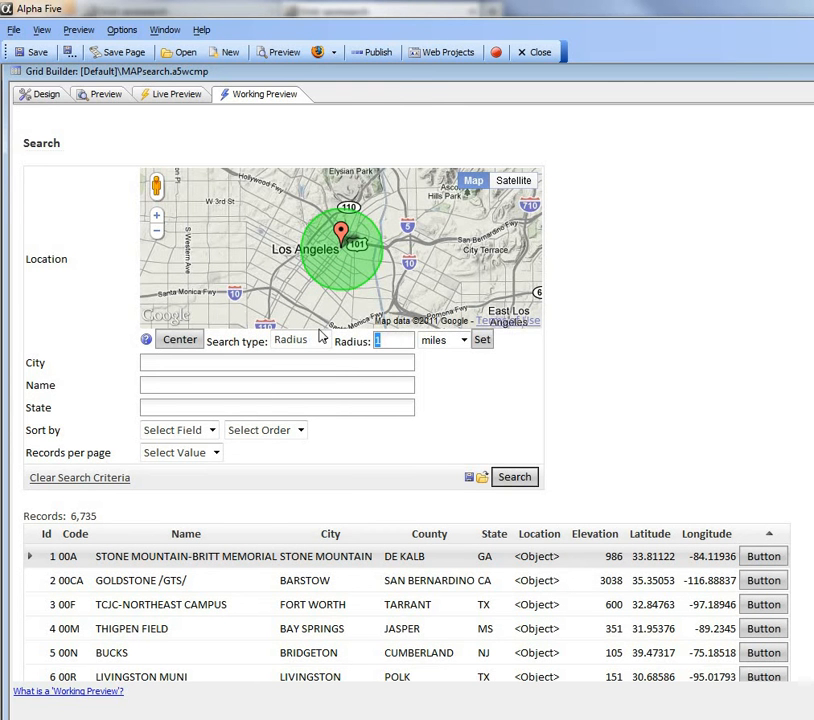
type("15")
left_click(461, 341)
left_click(436, 358)
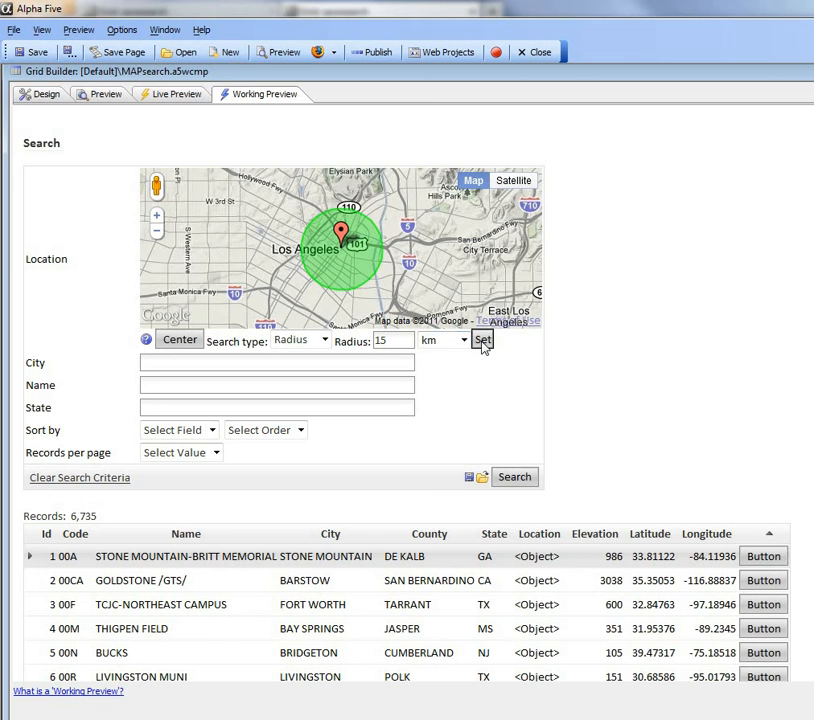
left_click(482, 341)
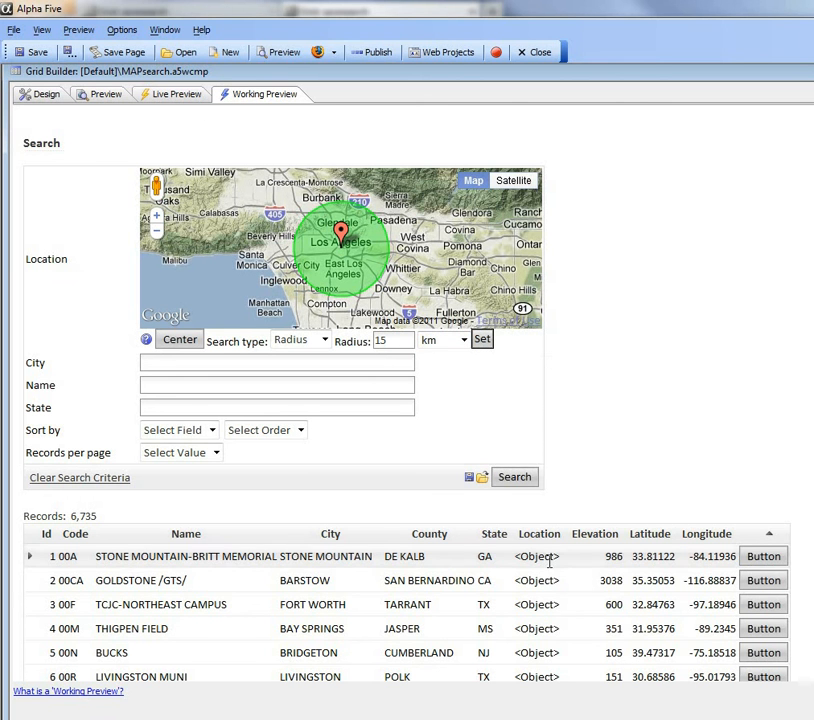
left_click(517, 479)
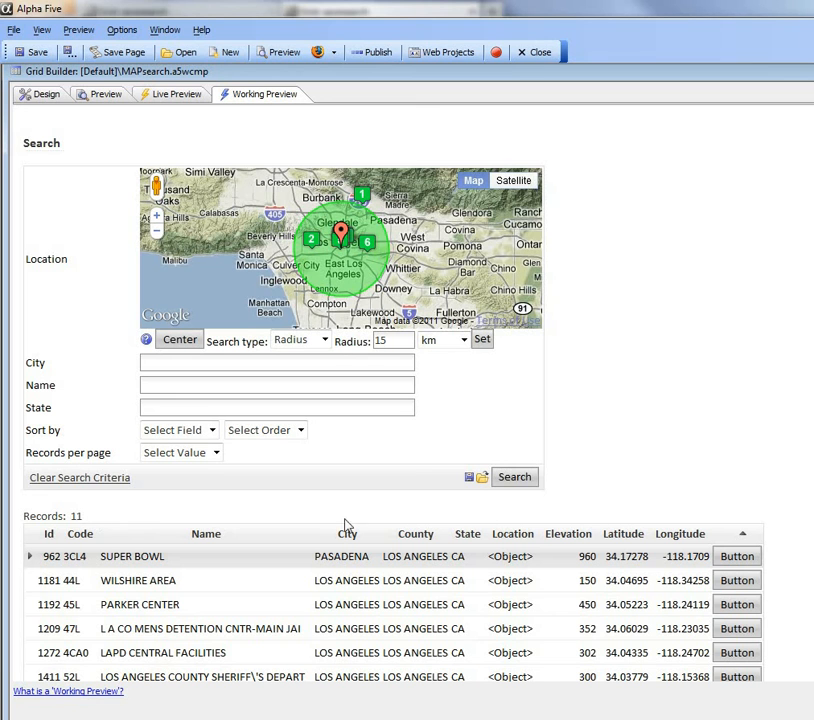
Step: Save the radius search criteria as Los Angeles Search
left_click(470, 479)
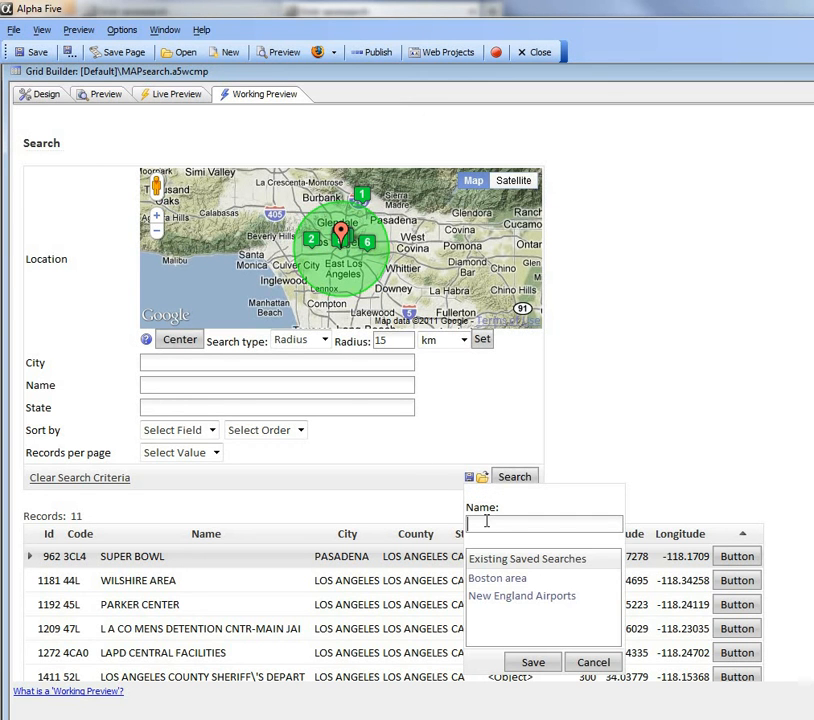
key("BackSpace")
key("BackSpace")
type("Angeles Searcdh")
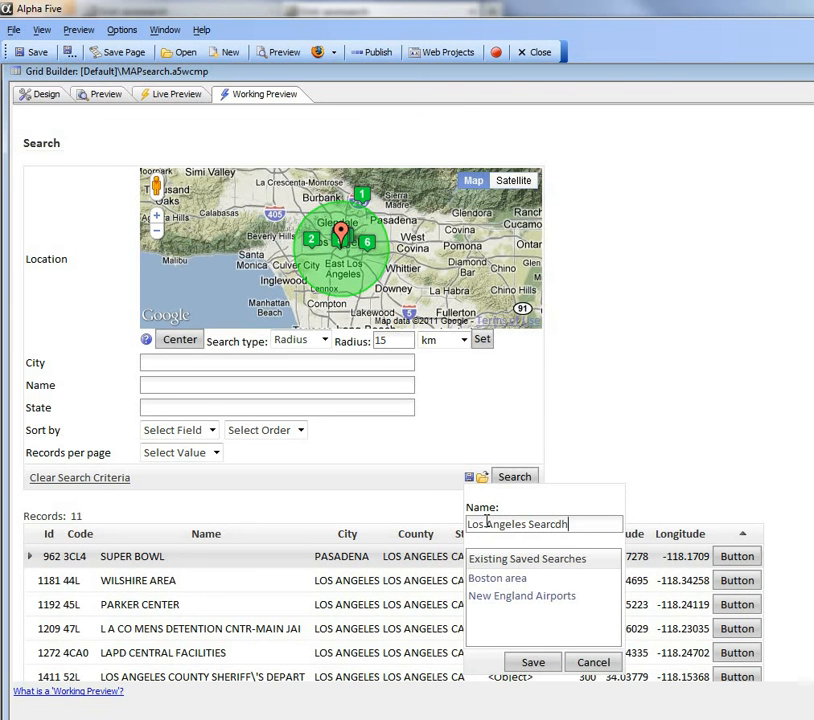
key("BackSpace")
key("BackSpace")
type("h")
left_click(536, 664)
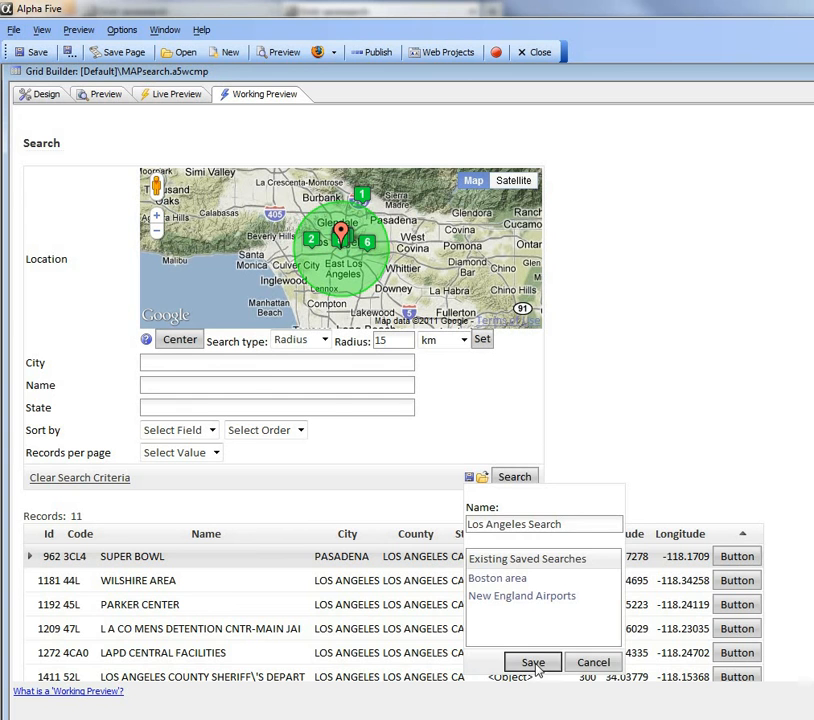
Step: Clear the search criteria, and load the saved search New England Airports so its whole polygon fits on the map
left_click(82, 480)
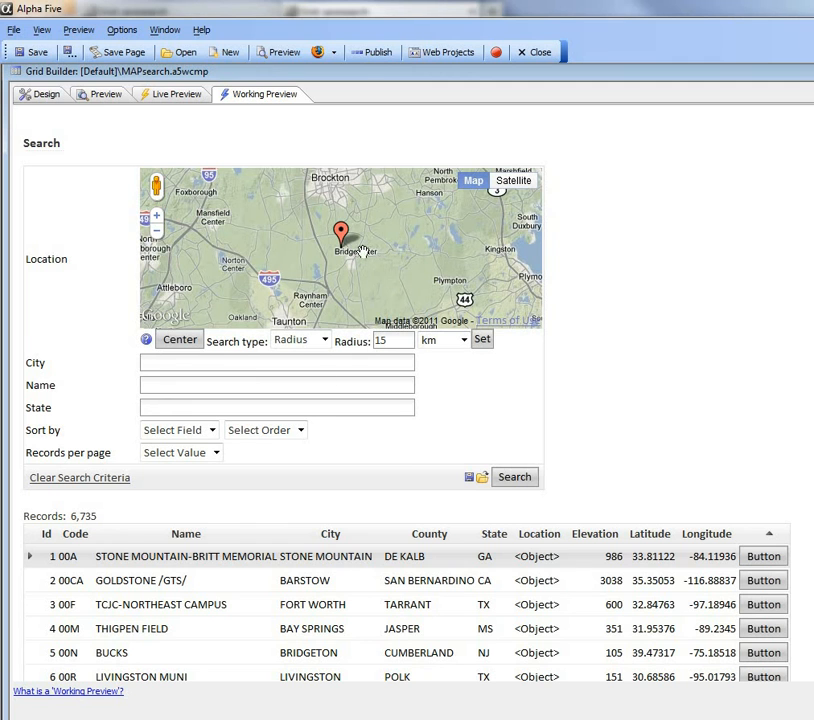
left_click(481, 481)
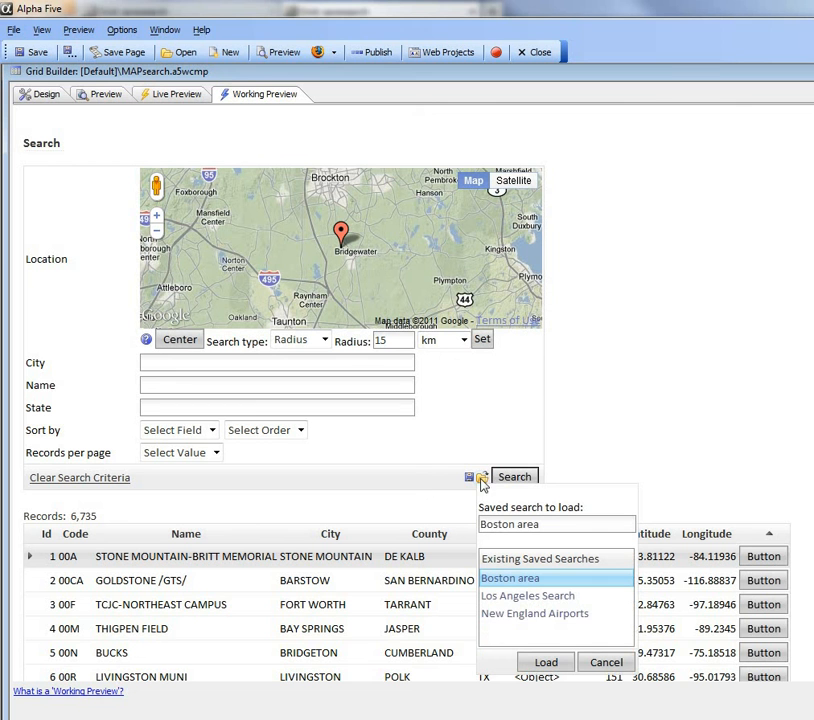
left_click(532, 621)
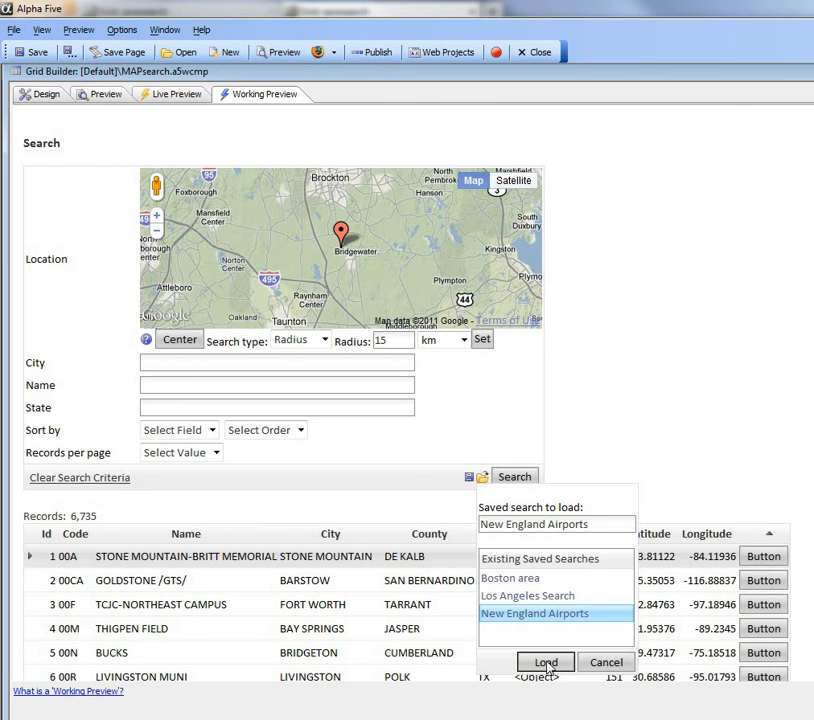
left_click(546, 663)
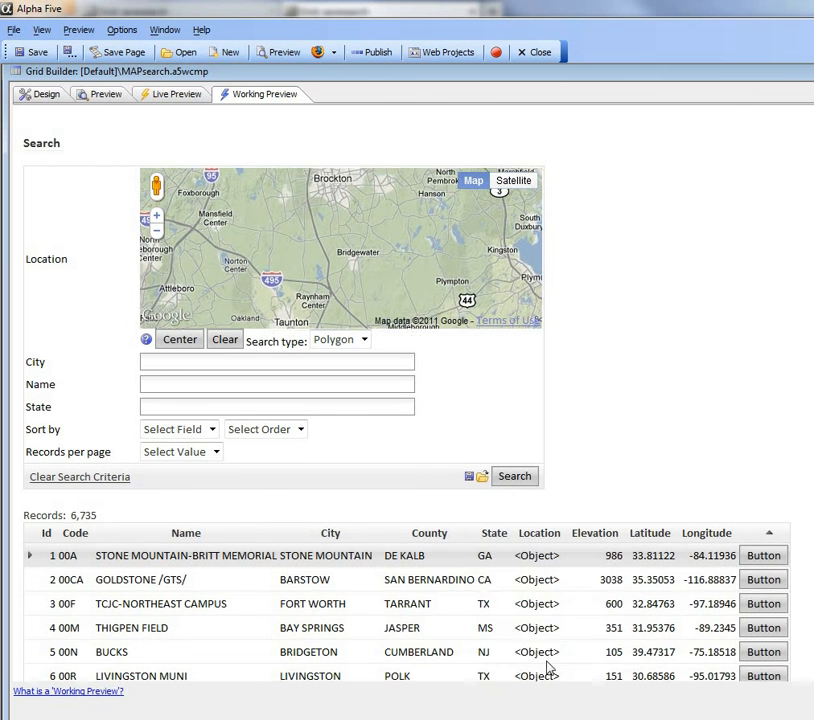
left_click(156, 231)
left_click(156, 231)
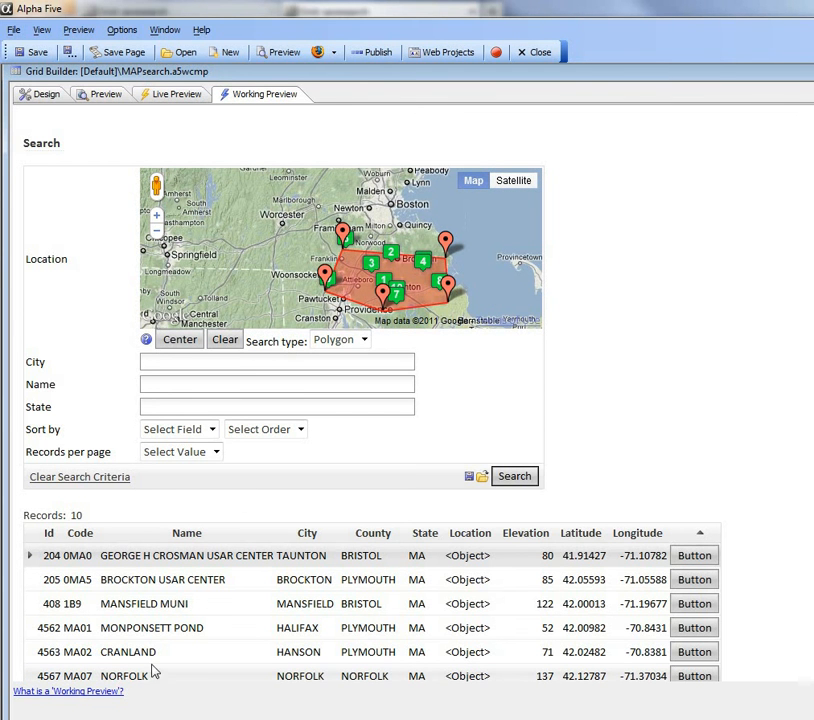
Step: Load the saved search Los Angeles Search
left_click(483, 480)
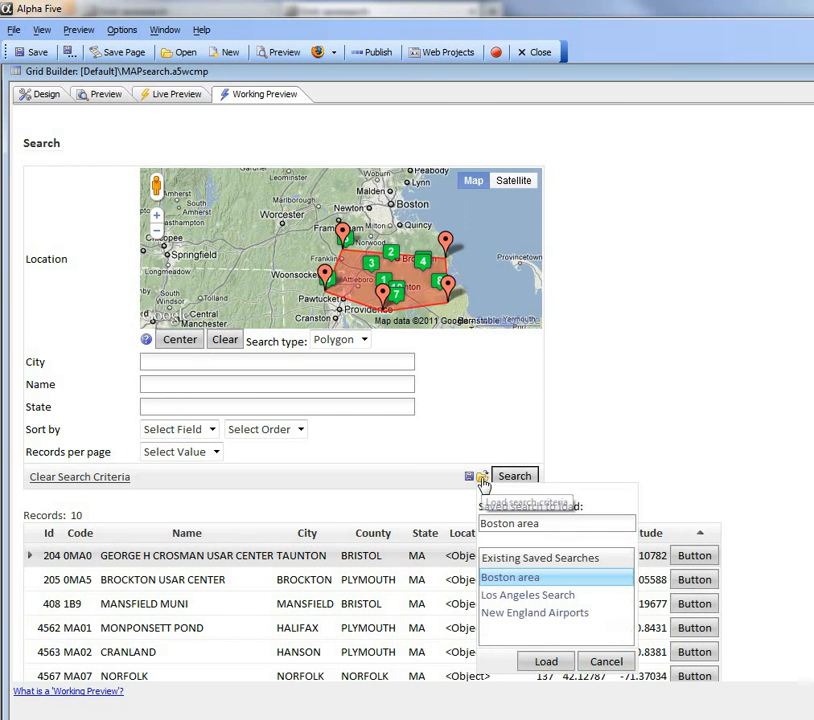
left_click(527, 597)
left_click(527, 595)
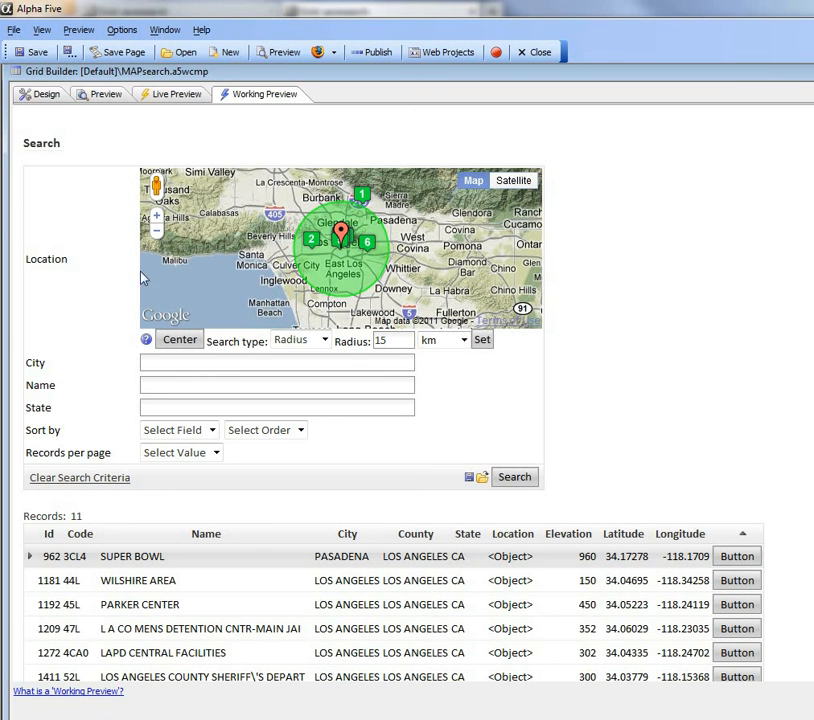
Step: Place the cursor in the Name search field
left_click(163, 386)
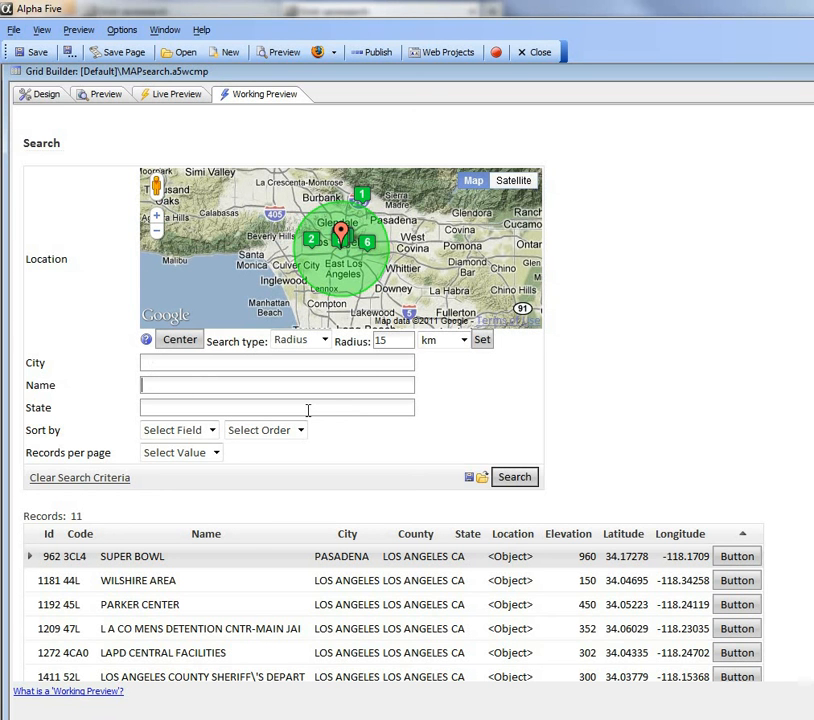